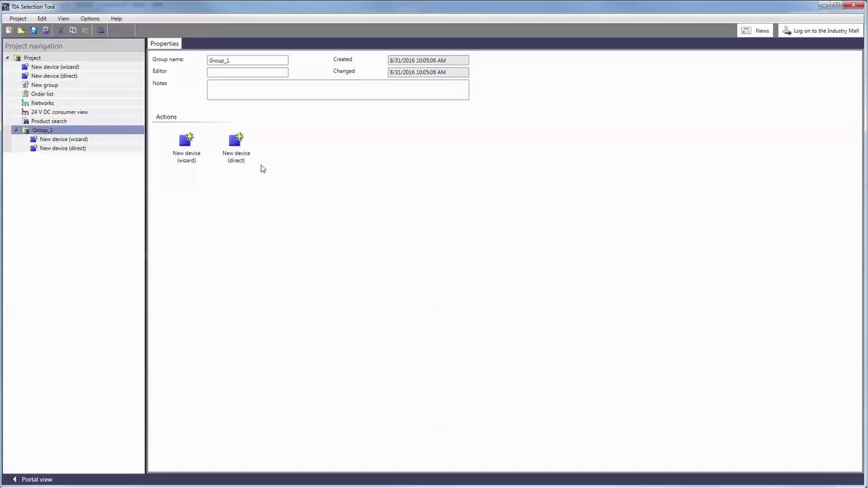
Add a SIMATIC ET 200AL from IO systems, outside the switchboard, directly to Group_1.
{"action": "left_click", "coordinate": [237, 150]}
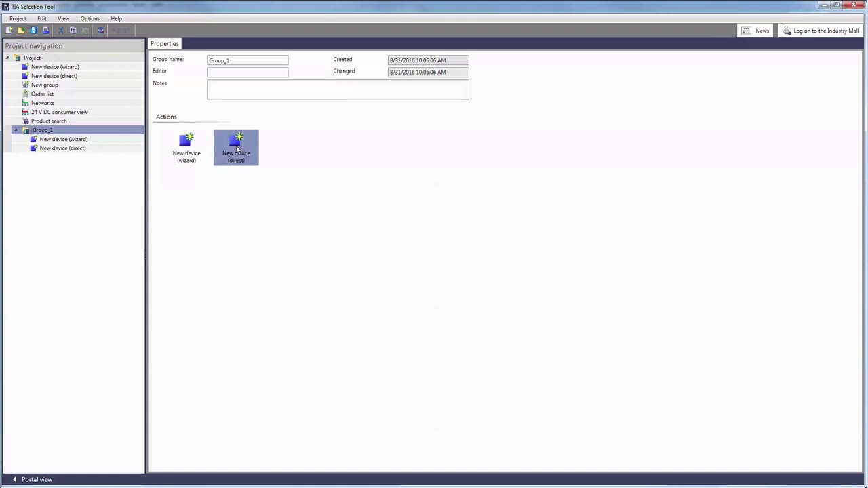
{"action": "left_click", "coordinate": [237, 150]}
{"action": "left_click", "coordinate": [273, 182]}
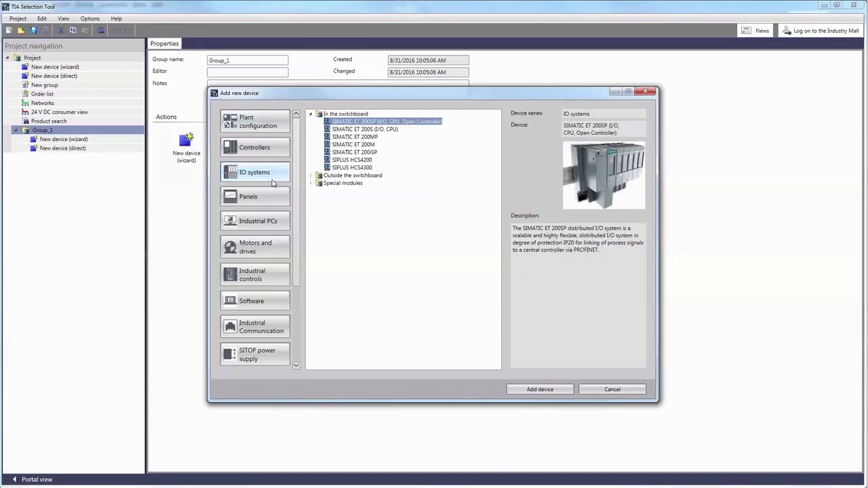
{"action": "left_click", "coordinate": [311, 176]}
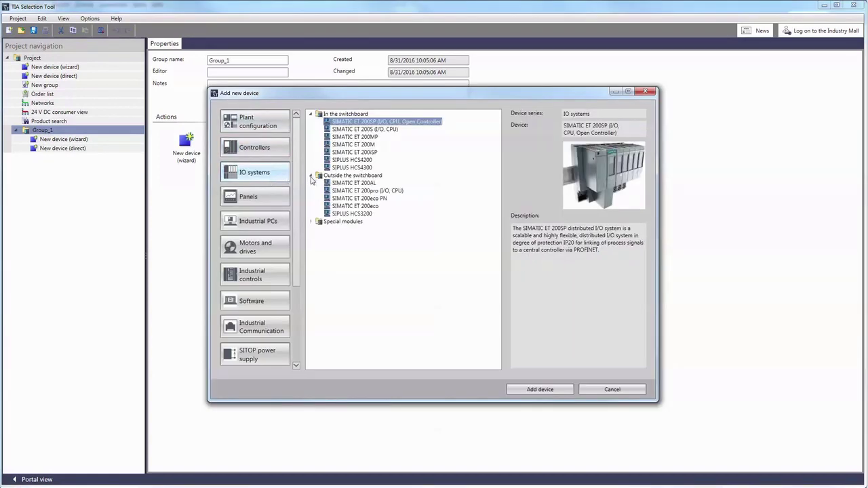
{"action": "double_click", "coordinate": [358, 184]}
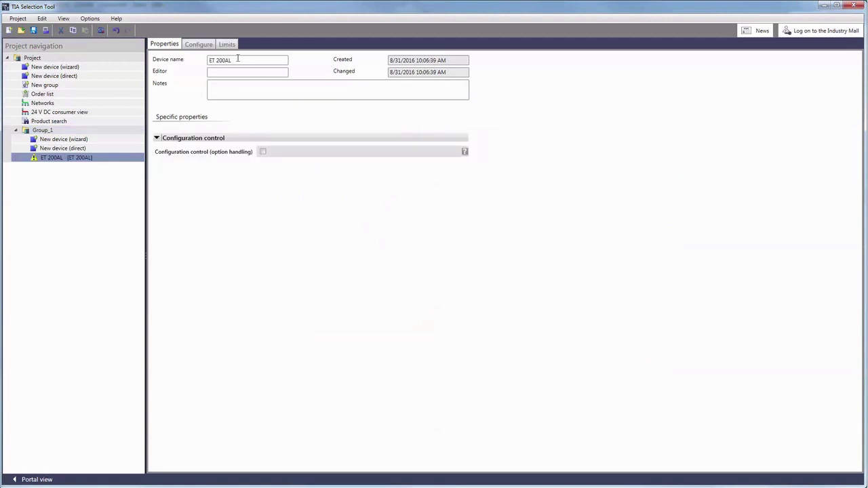
Insert the IM157-1 PN interface module with a 10.0 m M8 power cable.
{"action": "left_click", "coordinate": [200, 45]}
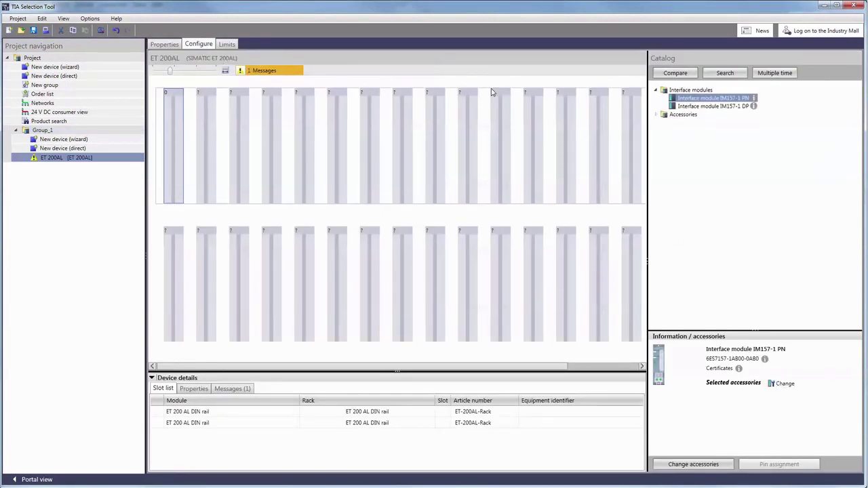
{"action": "double_click", "coordinate": [692, 98]}
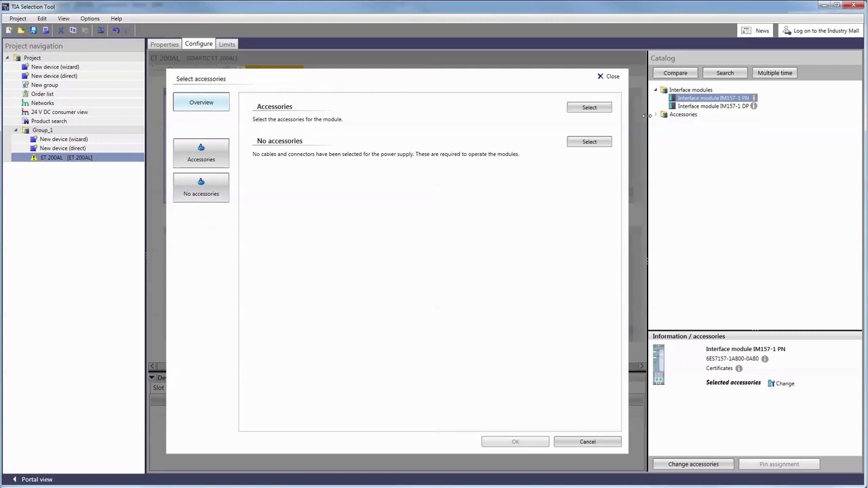
{"action": "left_click", "coordinate": [201, 156]}
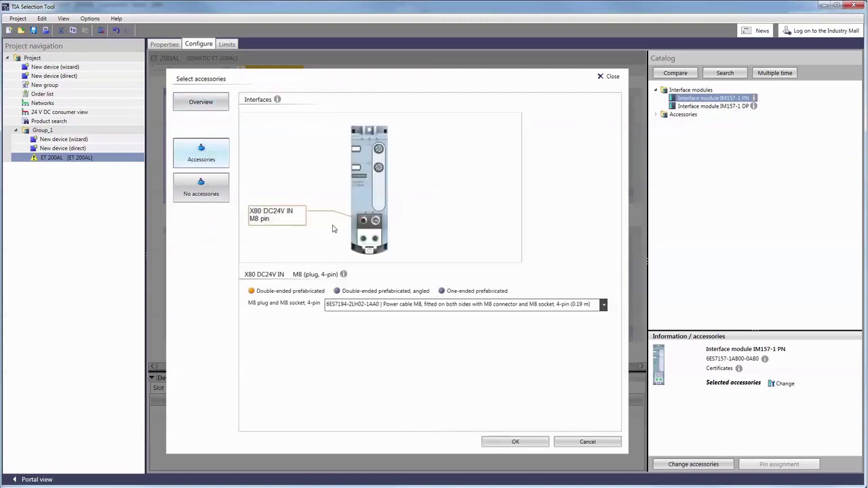
{"action": "left_click", "coordinate": [360, 303]}
{"action": "left_click", "coordinate": [376, 358]}
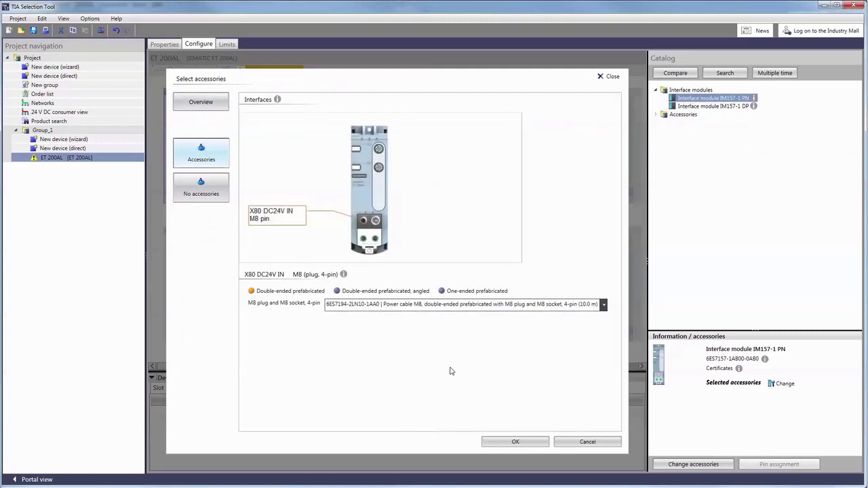
Add the DI 8x24VDC, 8xM8 module with 10.0 m M8 power and ET-Connection bus cables.
{"action": "left_click", "coordinate": [515, 442]}
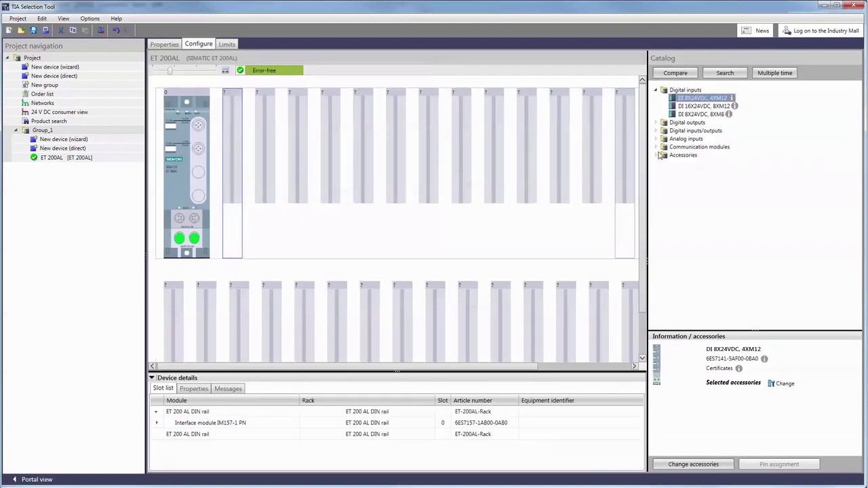
{"action": "double_click", "coordinate": [688, 114]}
{"action": "left_click", "coordinate": [197, 157]}
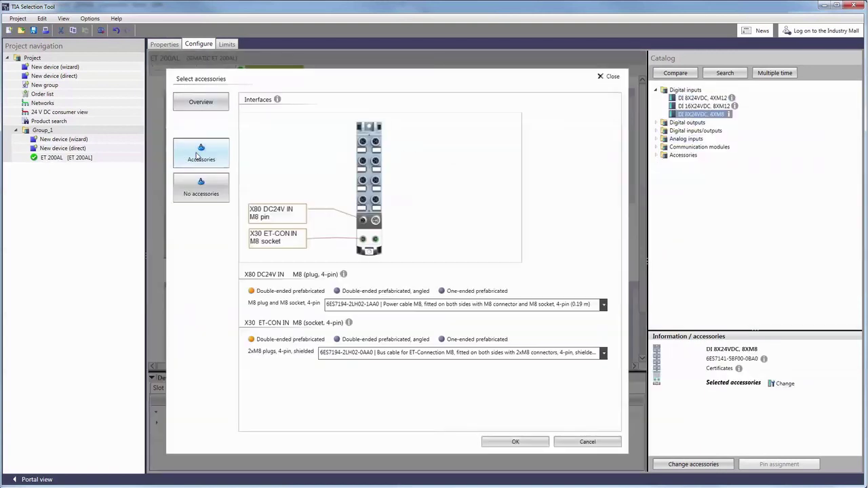
{"action": "left_click", "coordinate": [369, 307]}
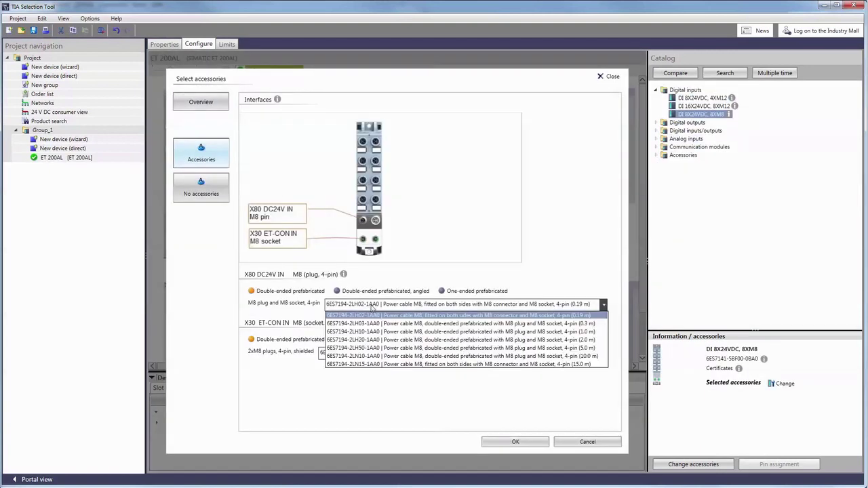
{"action": "left_click", "coordinate": [385, 359]}
{"action": "left_click", "coordinate": [389, 353]}
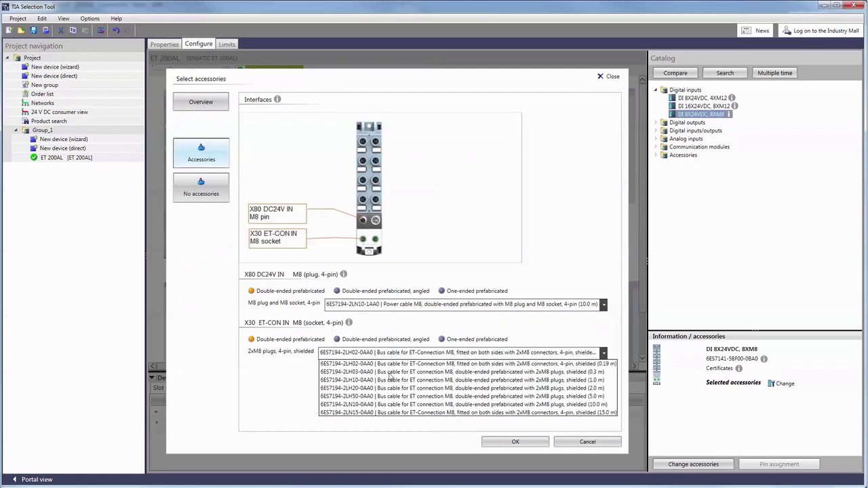
{"action": "left_click", "coordinate": [394, 405]}
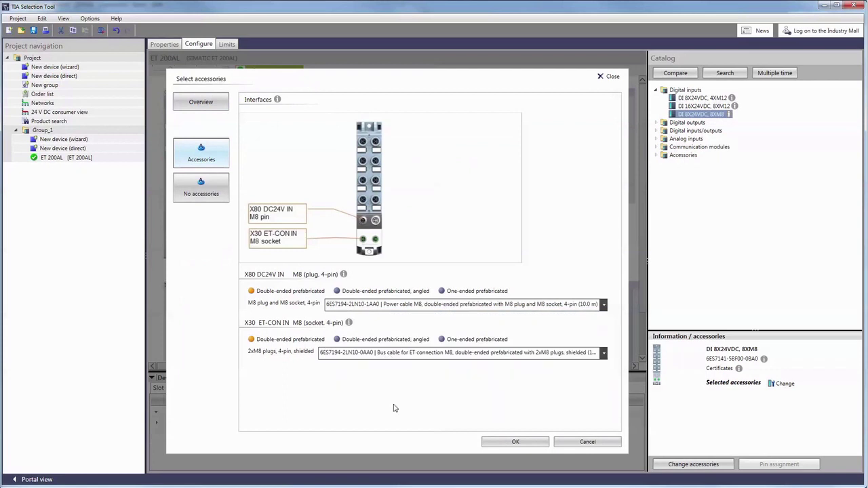
Accept the input module's cables and switch to the network view beside the S7-1500.
{"action": "left_click", "coordinate": [517, 442]}
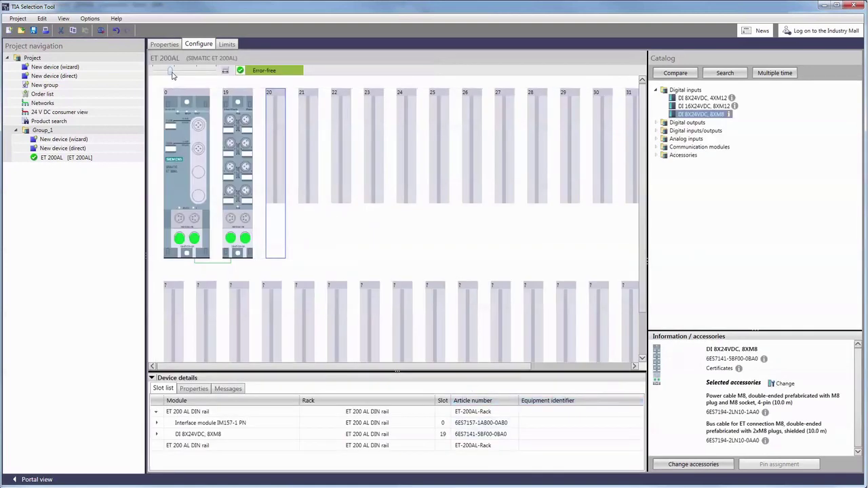
{"action": "left_click_drag", "start_coordinate": [170, 71], "coordinate": [170, 73]}
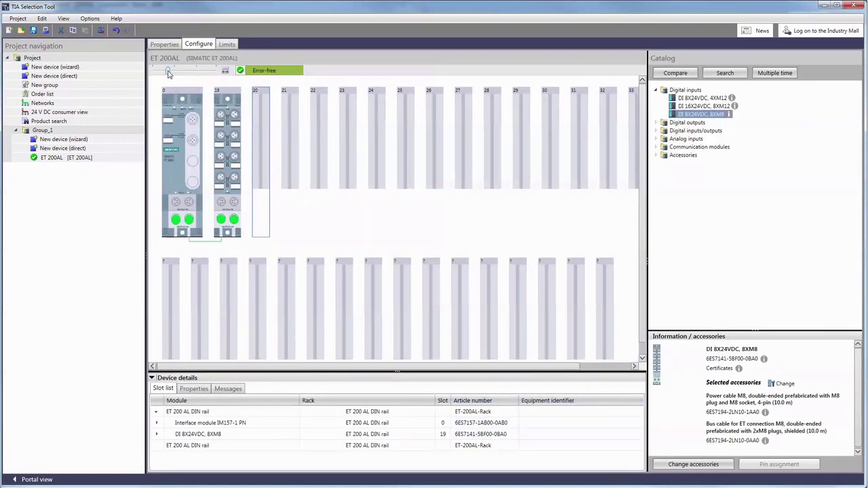
{"action": "left_click", "coordinate": [51, 104]}
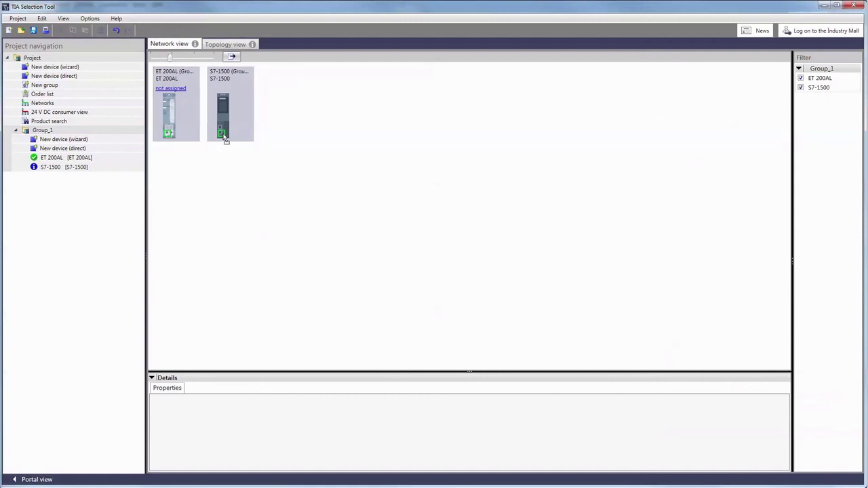
Connect the ET 200AL port to the S7-1500 port with Industrial Ethernet_1.
{"action": "left_click_drag", "start_coordinate": [224, 138], "coordinate": [224, 135]}
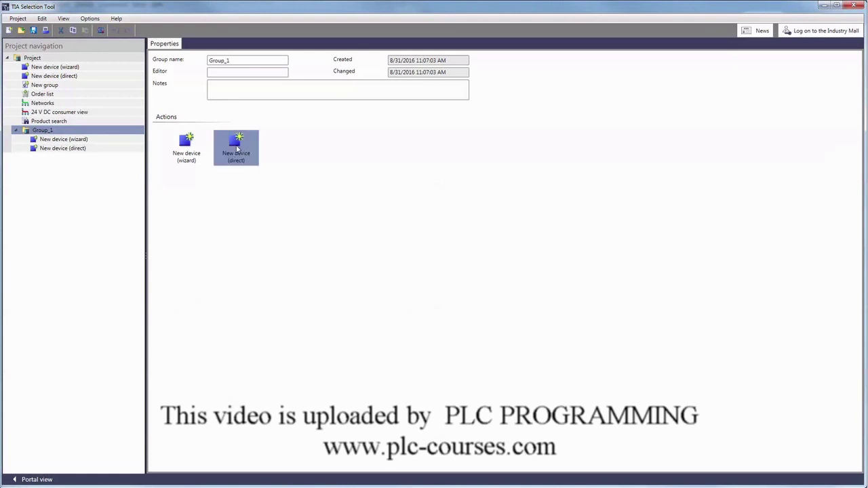
Add an ET 200SP to Group_1 with an IM 155-6 PN ST and BusAdapter 2xRJ45.
{"action": "left_click", "coordinate": [236, 146]}
{"action": "left_click", "coordinate": [260, 177]}
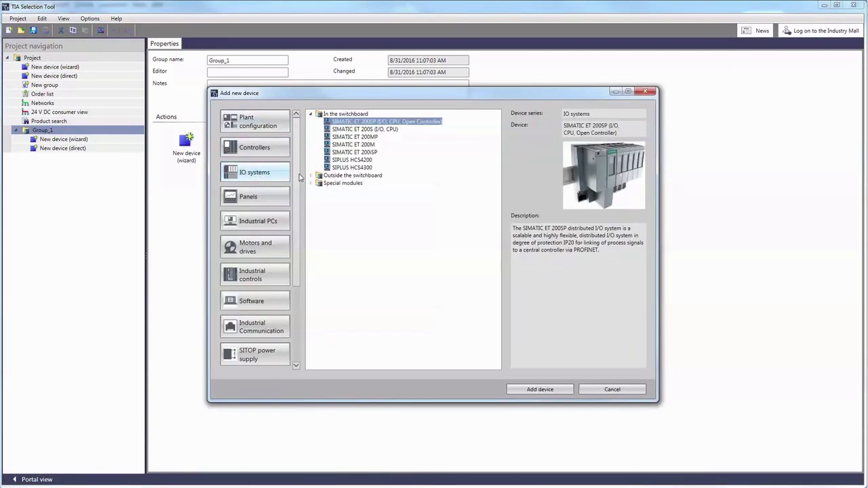
{"action": "double_click", "coordinate": [359, 122]}
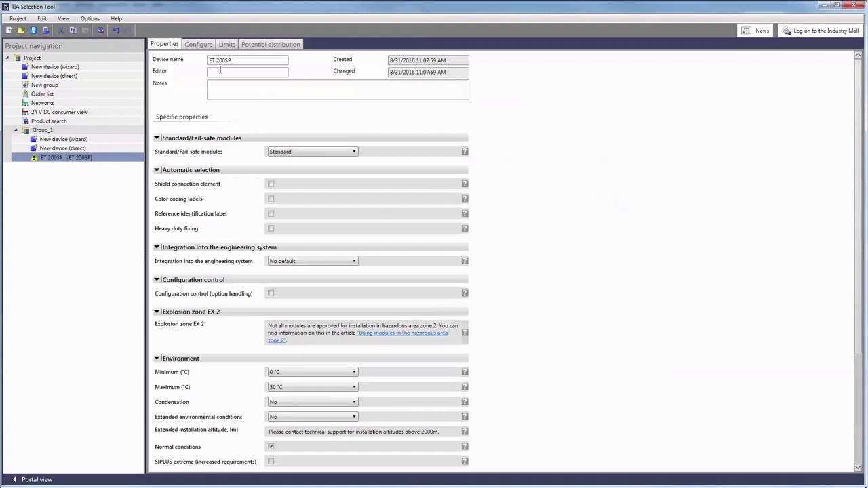
{"action": "left_click", "coordinate": [199, 45]}
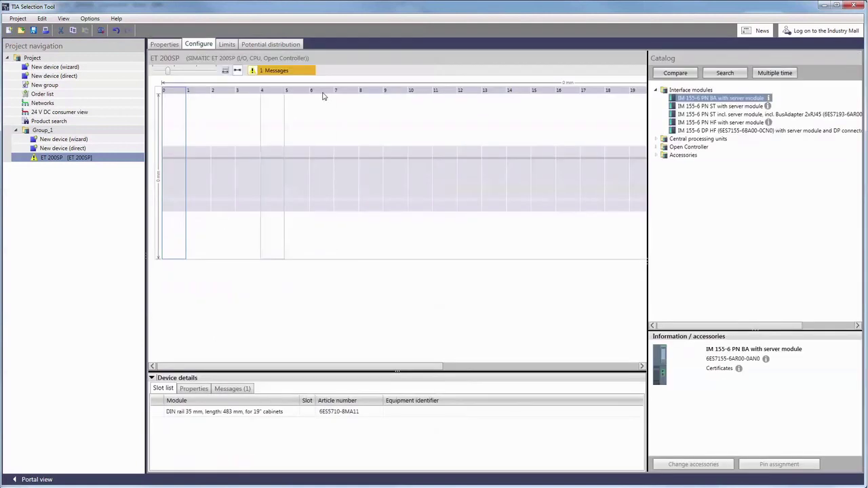
{"action": "double_click", "coordinate": [716, 107]}
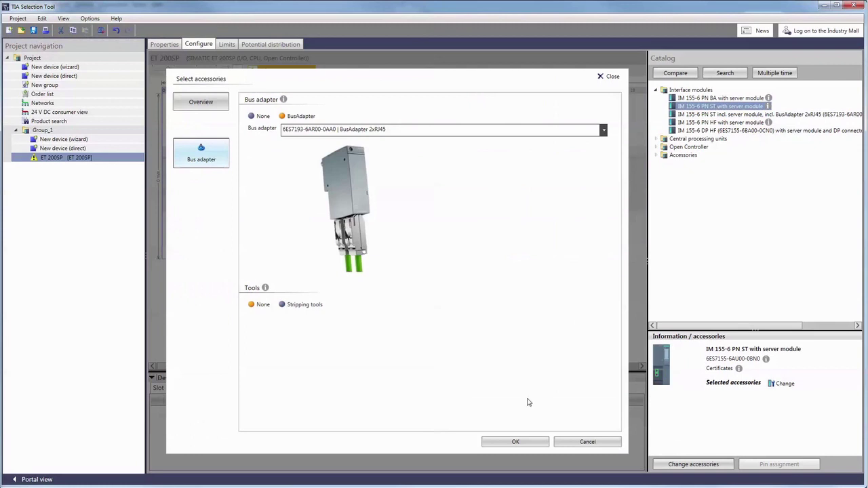
{"action": "left_click", "coordinate": [515, 442]}
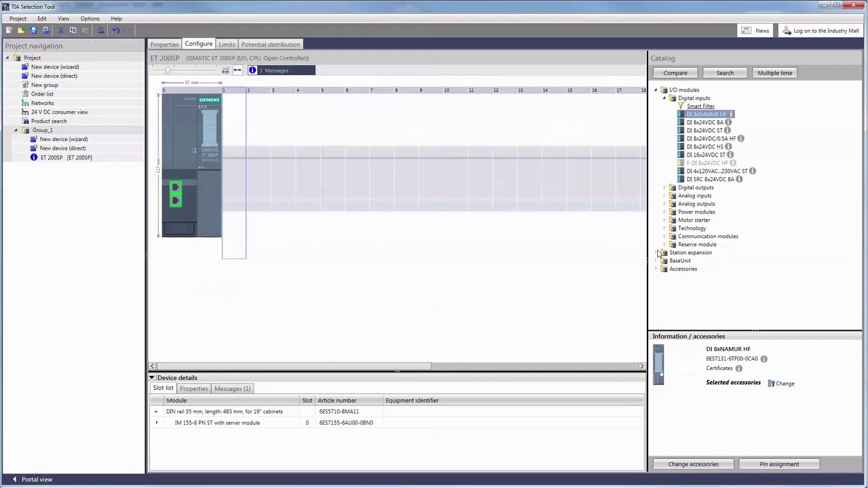
Add the ET 200AL BusAdapter and place a DIQ 4+DQ 8xM8 module in slot 66.
{"action": "double_click", "coordinate": [686, 264]}
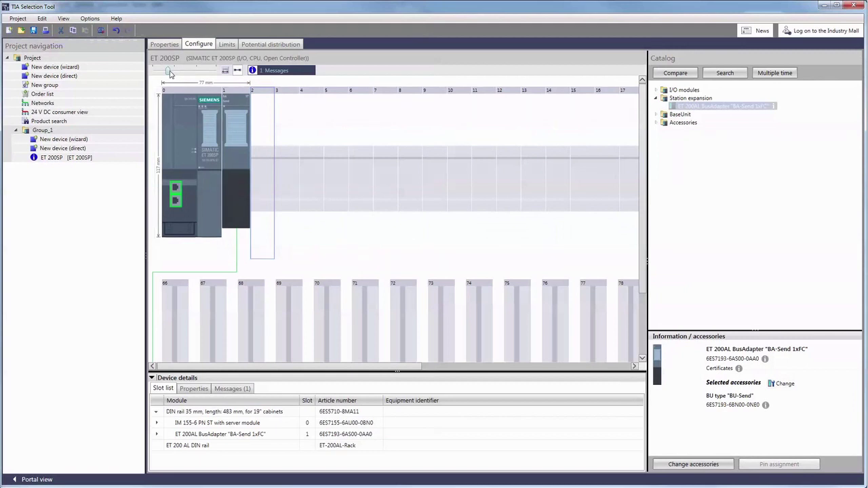
{"action": "left_click_drag", "start_coordinate": [170, 73], "coordinate": [162, 72]}
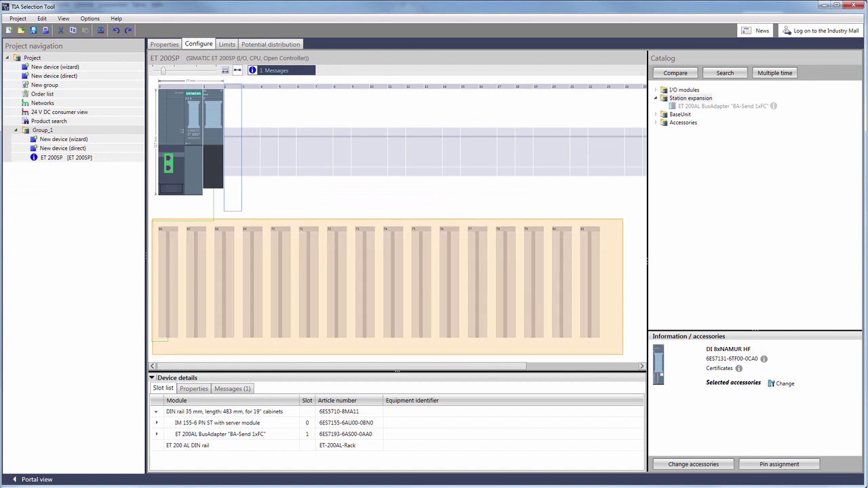
{"action": "left_click_drag", "start_coordinate": [726, 130], "coordinate": [168, 284]}
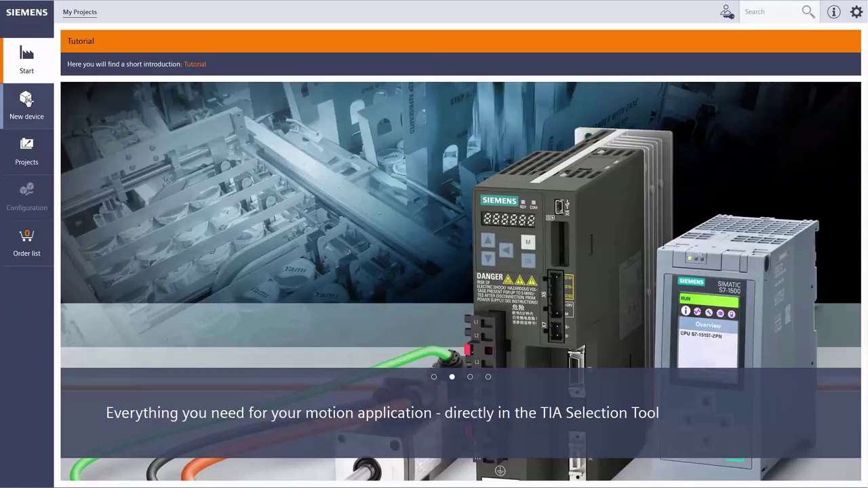
Create a SIMATIC ET 200AL device from IO systems, outside the switchboard.
{"action": "left_click", "coordinate": [26, 99]}
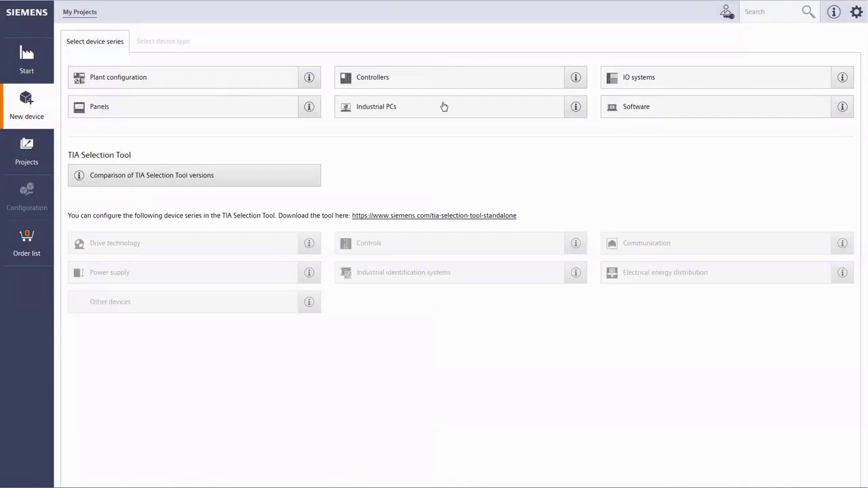
{"action": "left_click", "coordinate": [656, 83]}
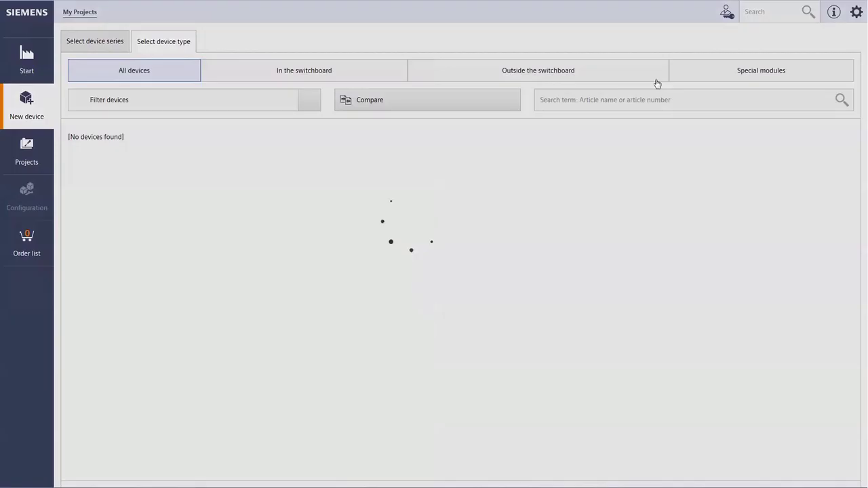
{"action": "left_click", "coordinate": [522, 75]}
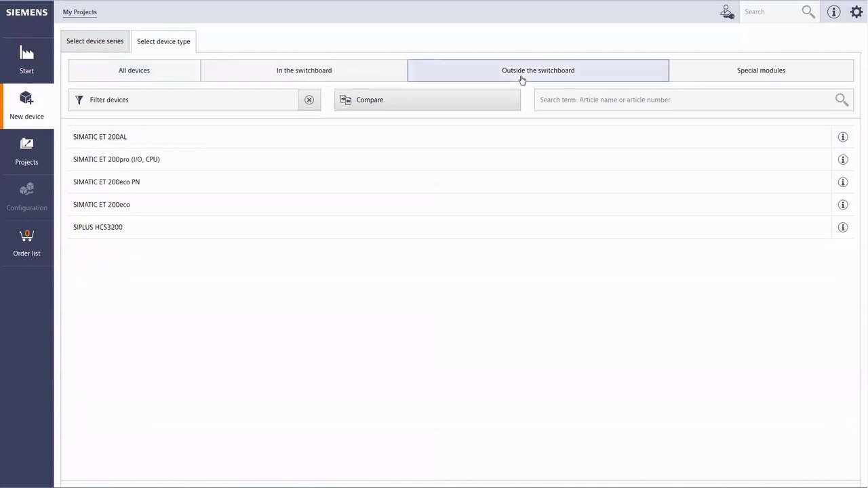
{"action": "left_click", "coordinate": [219, 145]}
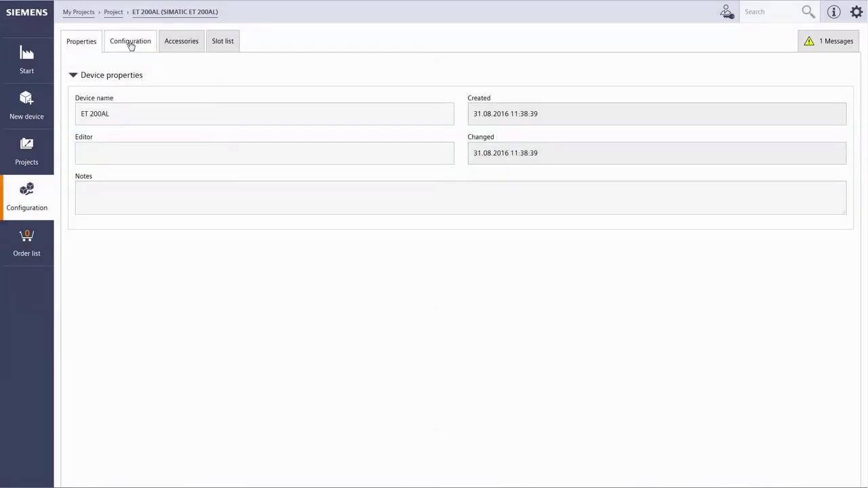
Show the ET 200AL's empty slot configuration, checking rack 2 then rack 1.
{"action": "left_click", "coordinate": [131, 46]}
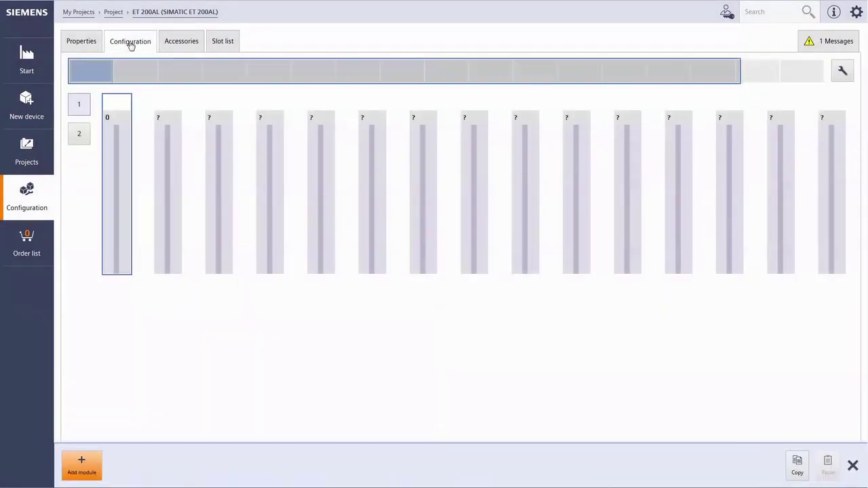
{"action": "left_click", "coordinate": [86, 139]}
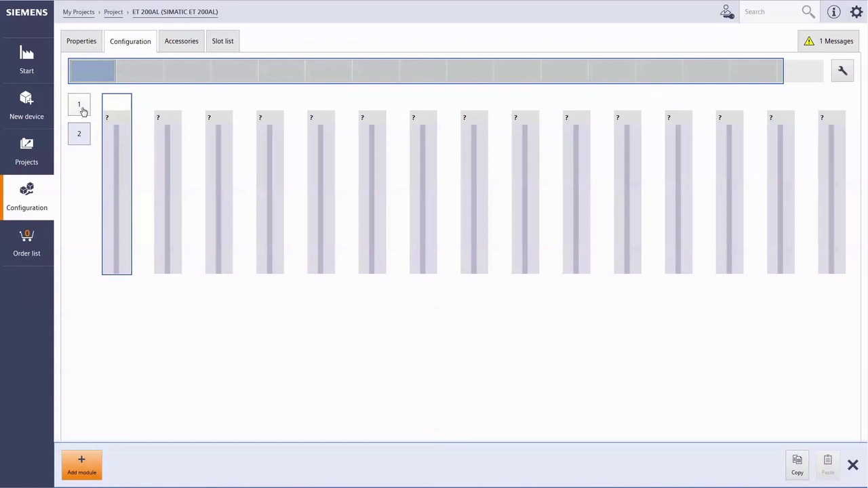
{"action": "left_click", "coordinate": [82, 108]}
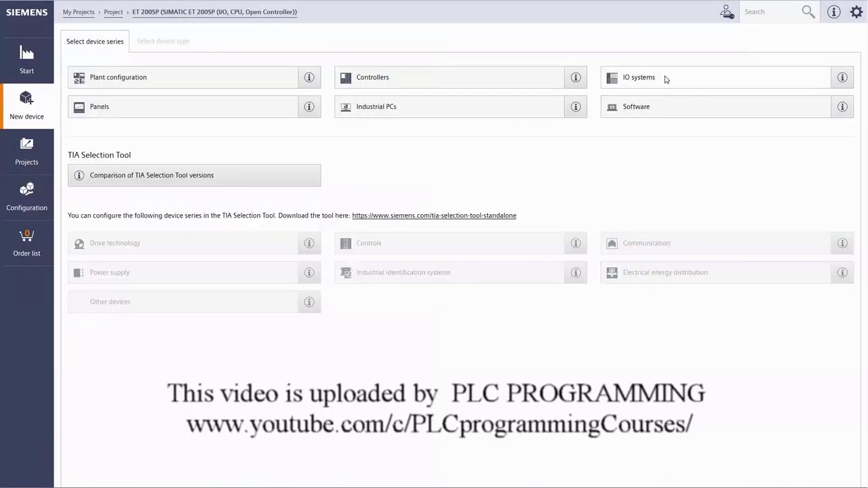
Create a SIMATIC ET 200SP and insert the IM 155-6 PN ST interface module in slot 0.
{"action": "left_click", "coordinate": [664, 79]}
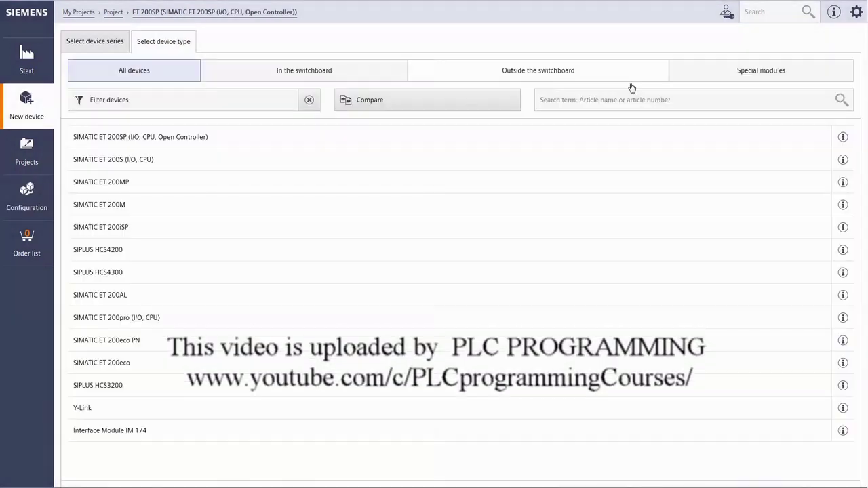
{"action": "left_click", "coordinate": [197, 136]}
{"action": "left_click", "coordinate": [132, 42]}
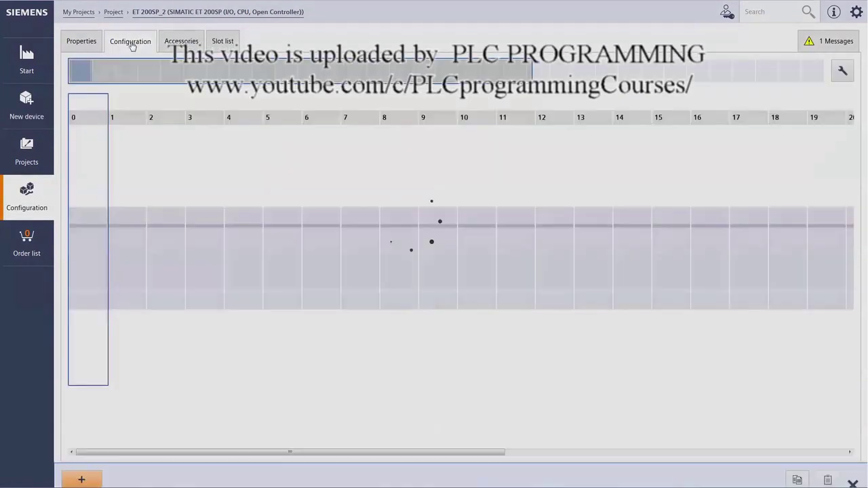
{"action": "left_click", "coordinate": [89, 155]}
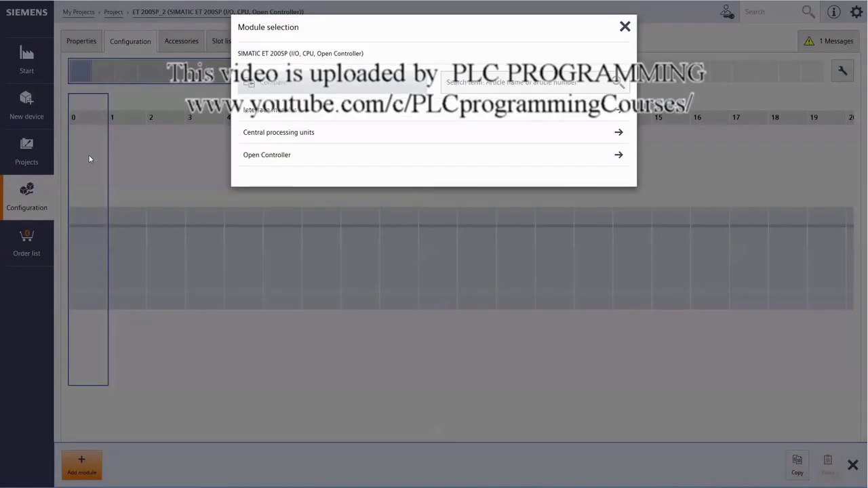
{"action": "left_click", "coordinate": [254, 120]}
{"action": "left_click", "coordinate": [275, 160]}
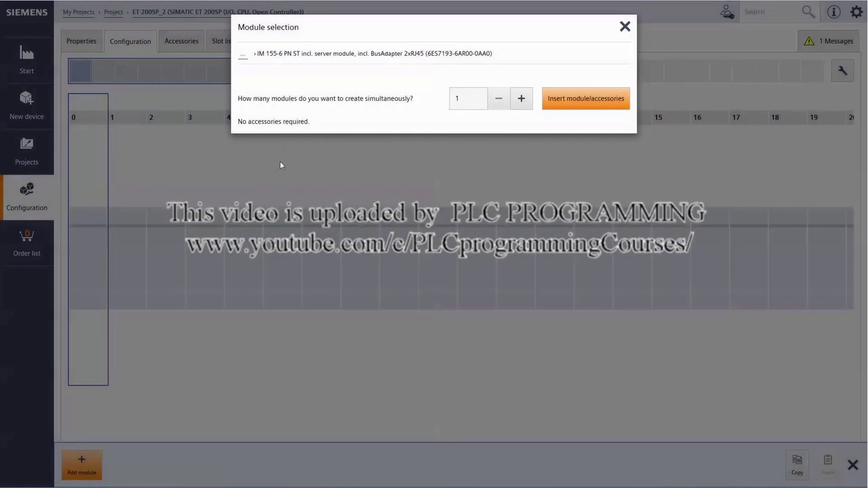
{"action": "left_click", "coordinate": [579, 110]}
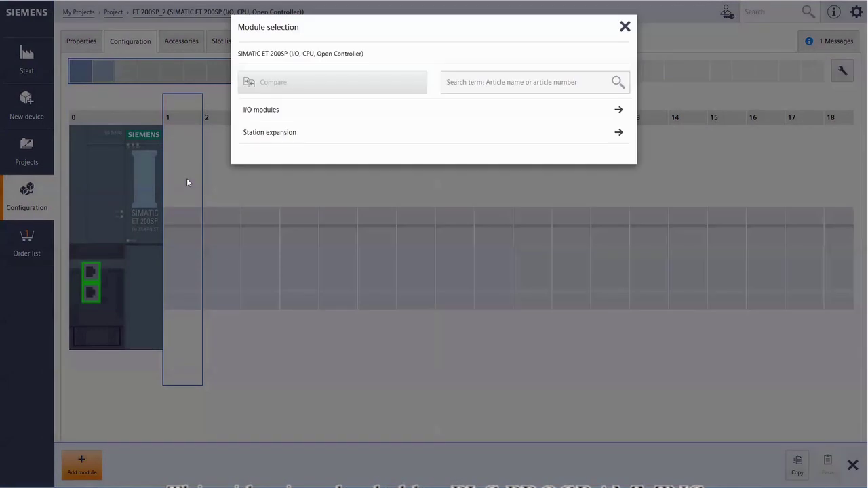
Insert the ET 200AL BA-Send BusAdapter from Station expansion into slot 1.
{"action": "left_click", "coordinate": [278, 138]}
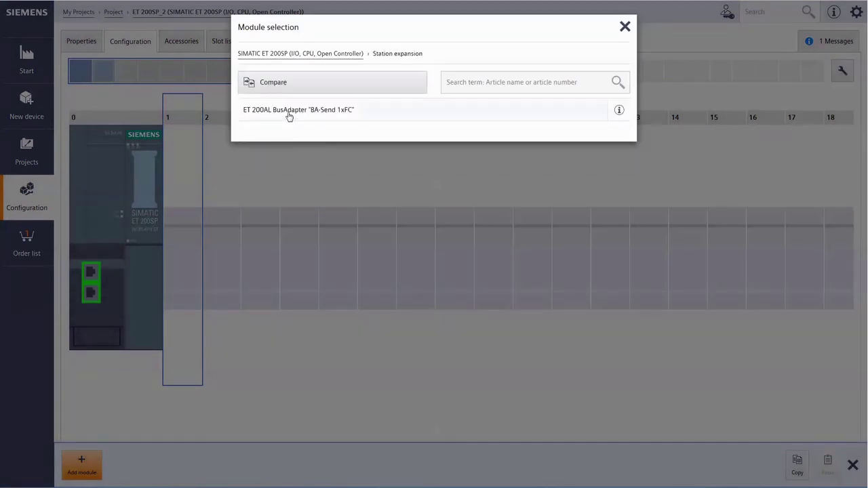
{"action": "left_click", "coordinate": [288, 112]}
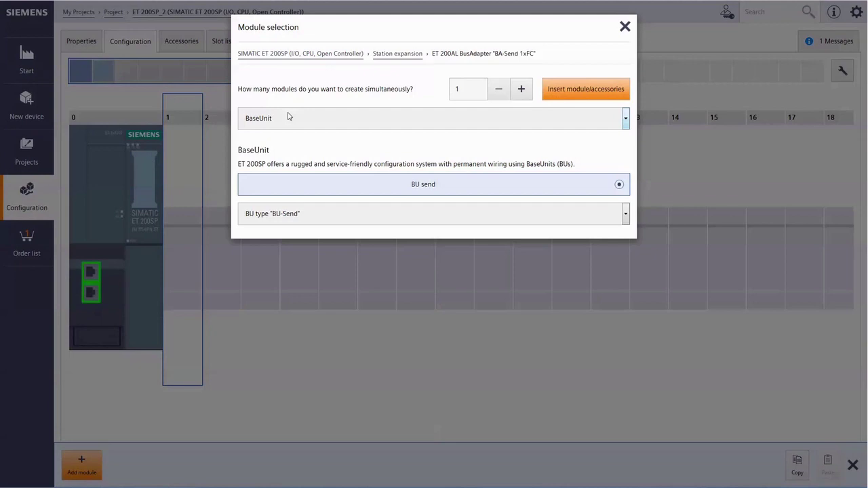
{"action": "left_click", "coordinate": [575, 95]}
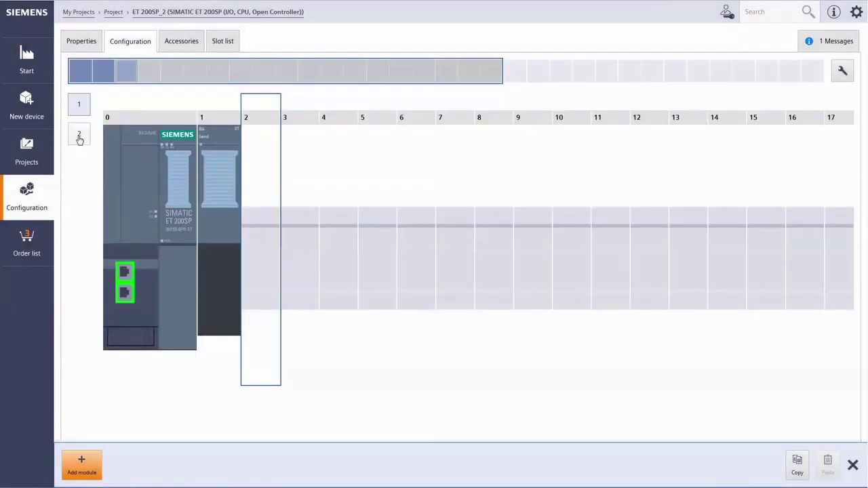
Show ET 200SP_2's rack 2 with its empty ET 200AL slots from 66.
{"action": "left_click", "coordinate": [79, 137]}
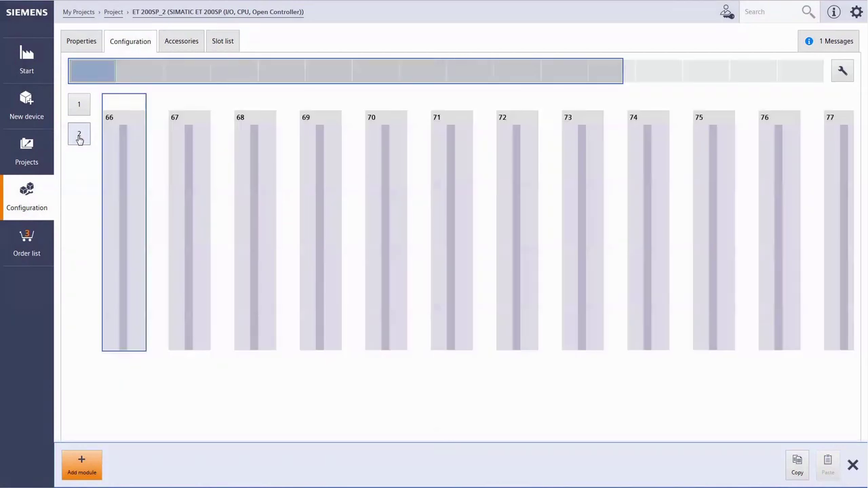